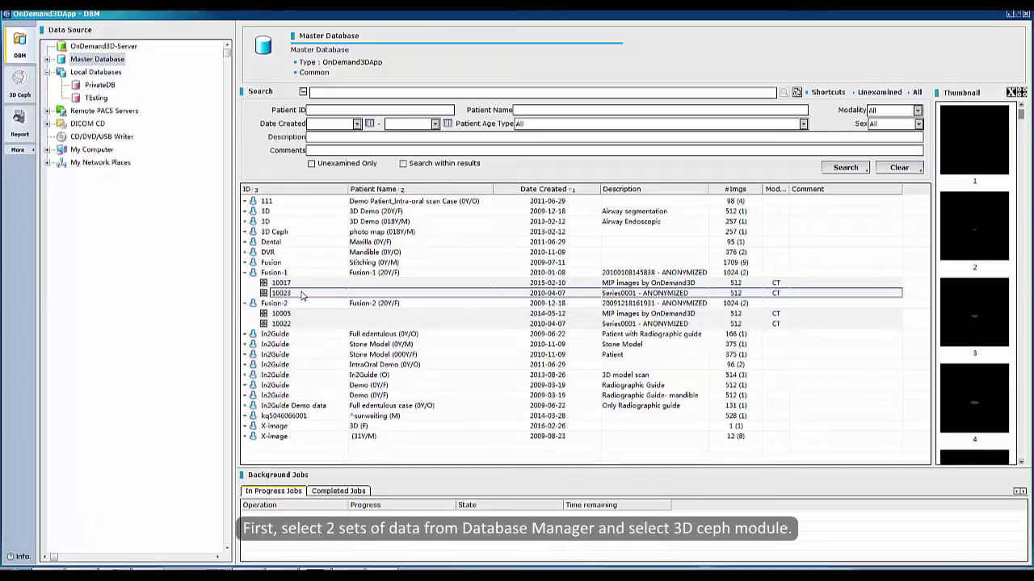
Step: Select CT series 10023 (Fusion-1) and 10022 (Fusion-2) and open them in 3D Ceph
click(300, 294)
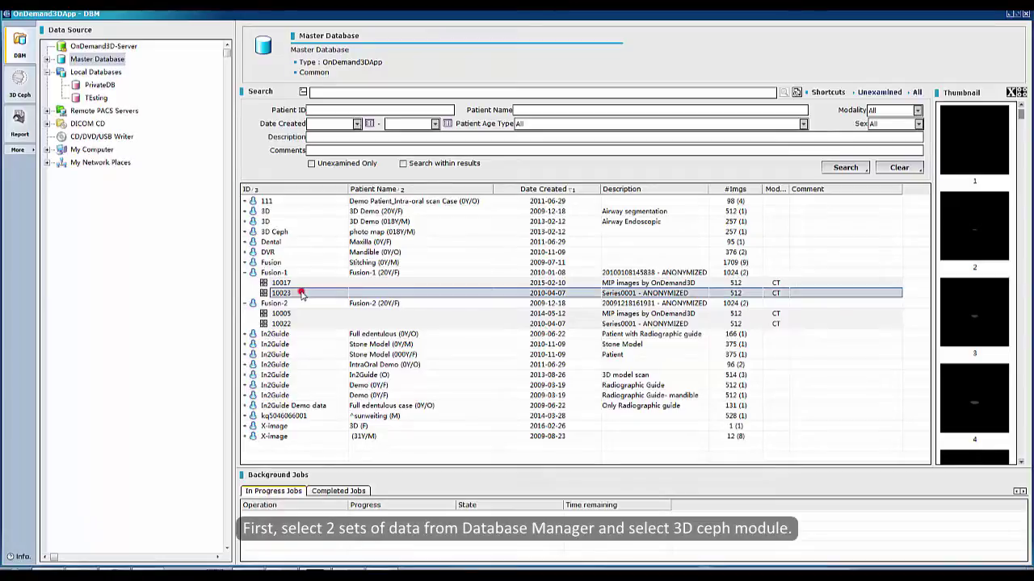
ctrl+click(300, 323)
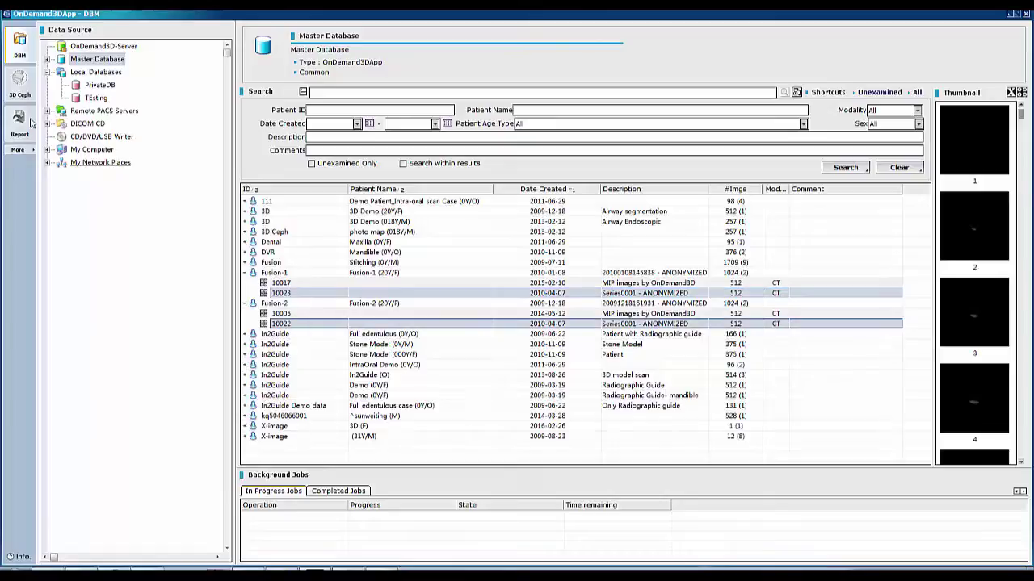
click(20, 79)
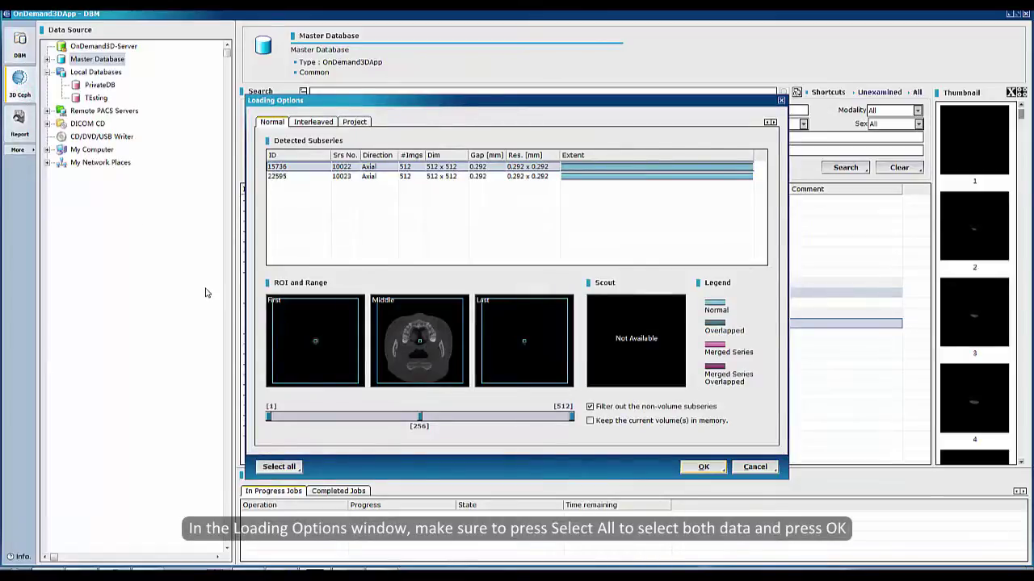
Step: Select all detected subseries in Loading Options and load both volumes
click(267, 464)
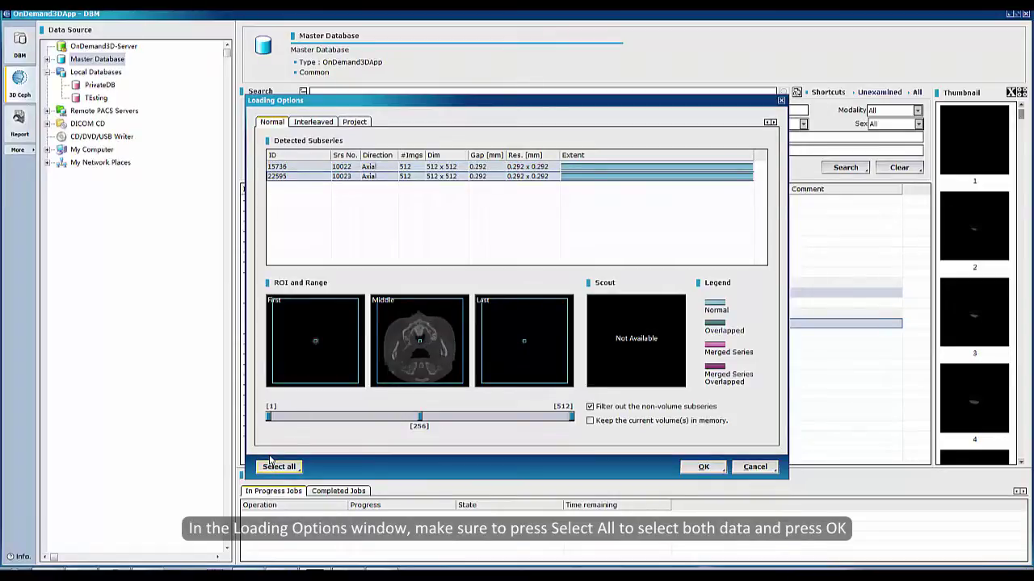
click(703, 467)
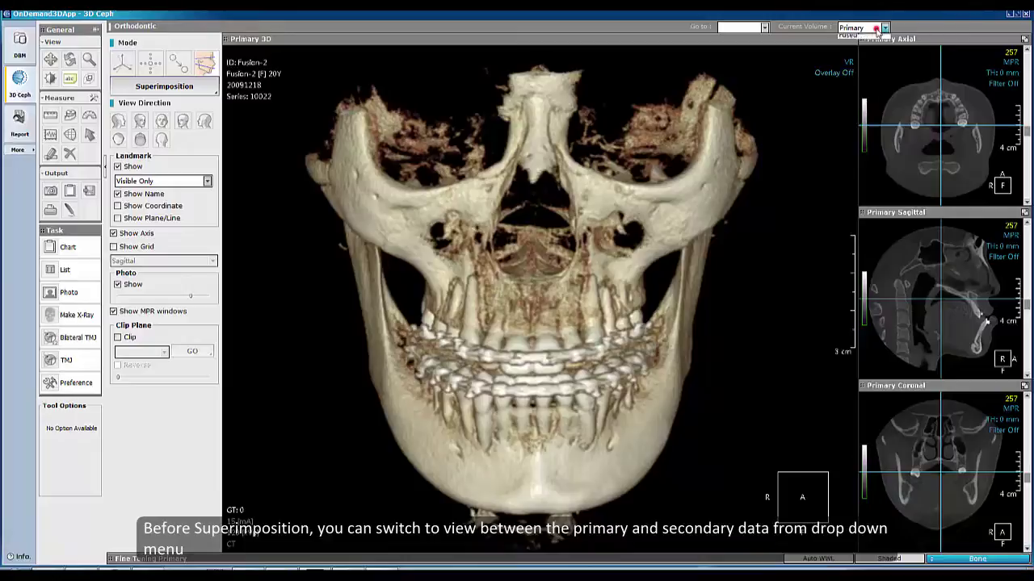
Step: Switch the current volume to Secondary, then launch the Superimposition fusion wizard
click(876, 29)
click(868, 49)
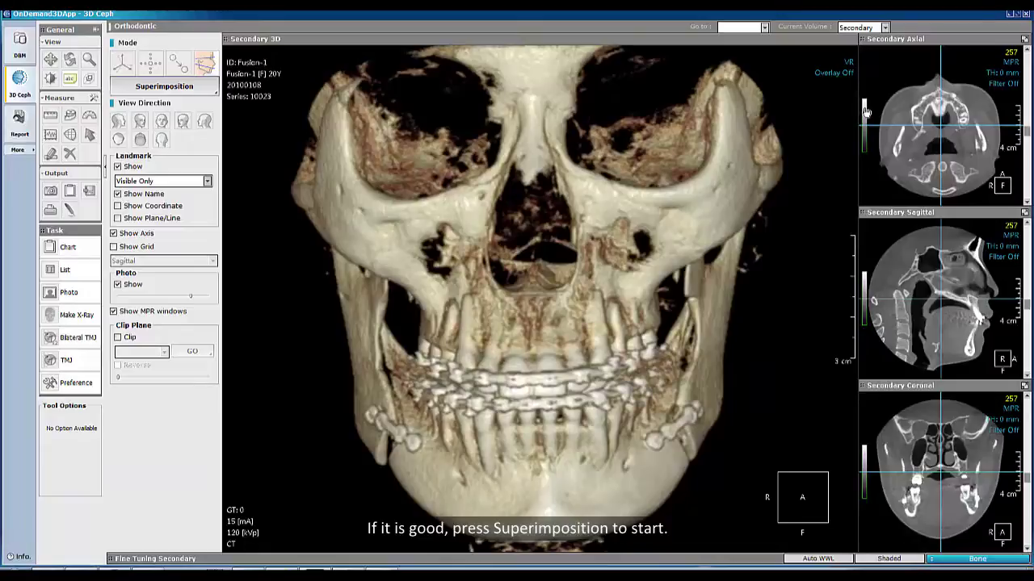
click(197, 87)
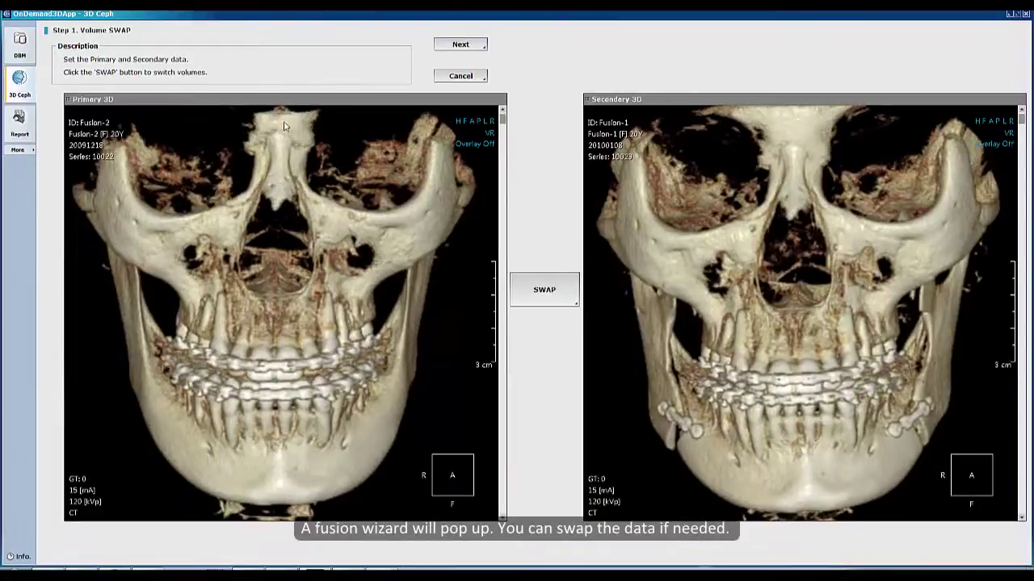
Step: Test swapping the volumes, keep Fusion-2 as primary, and advance to Manual Registration
click(544, 289)
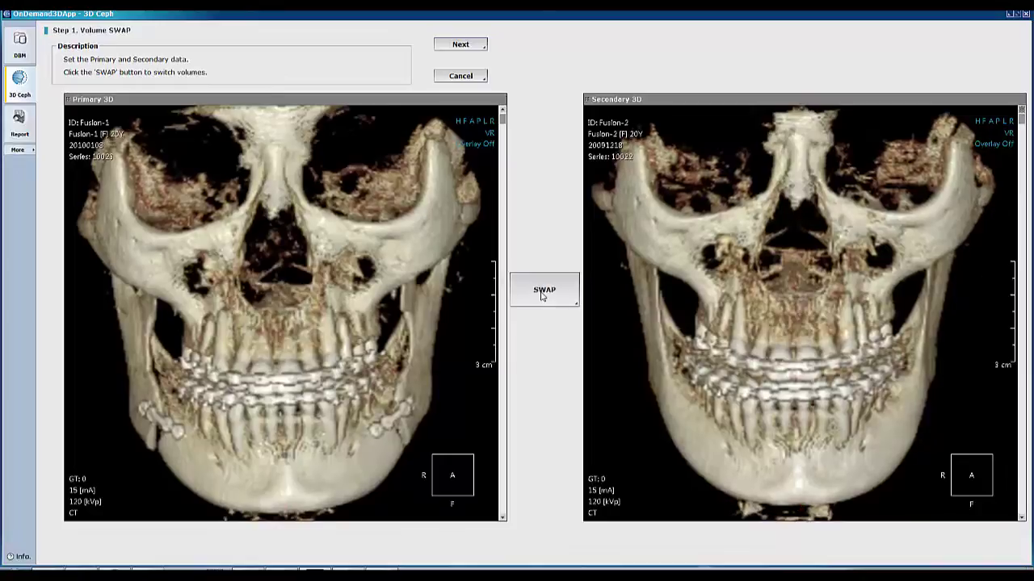
click(542, 294)
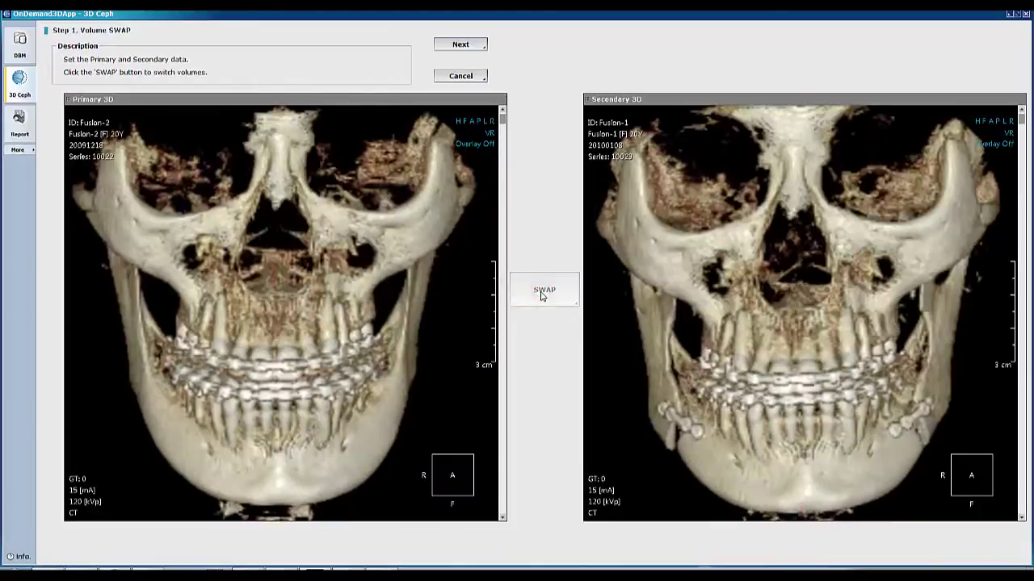
click(542, 294)
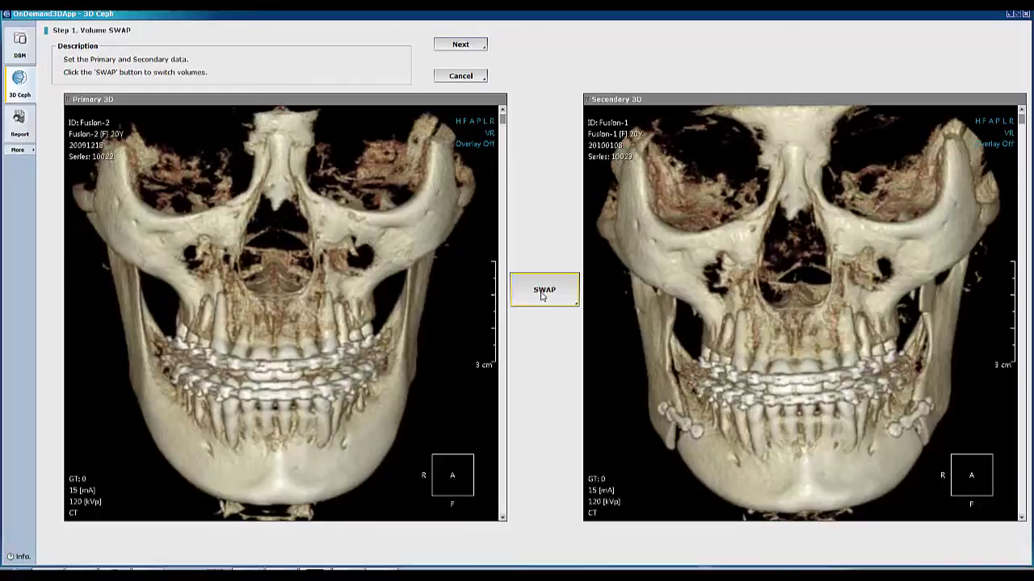
click(461, 44)
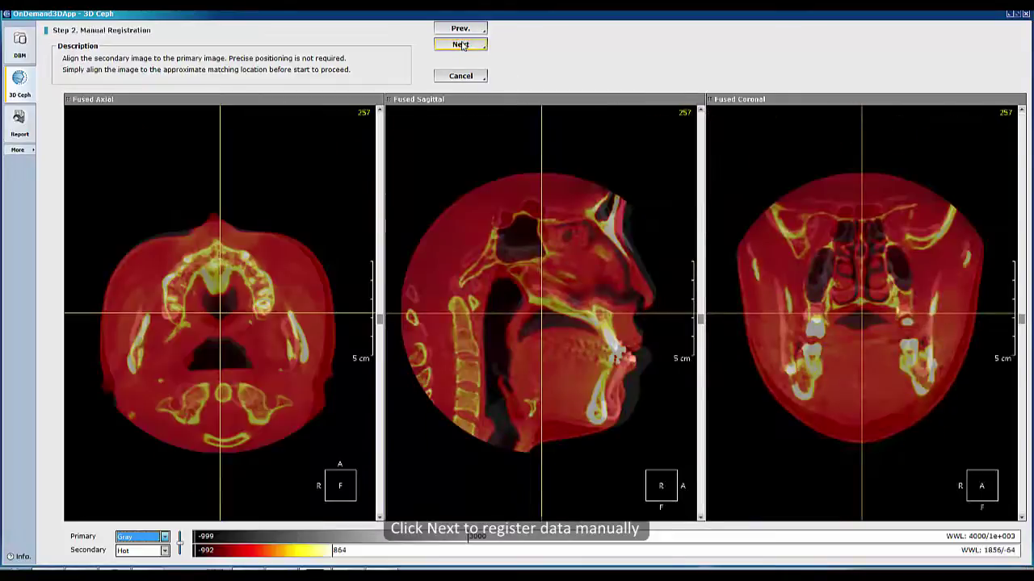
Step: Nudge the red secondary overlay in the sagittal view onto the primary, then proceed to Set VOI
mouse_move(535, 296)
mouse_down()
mouse_move(534, 279)
mouse_move(531, 287)
mouse_up()
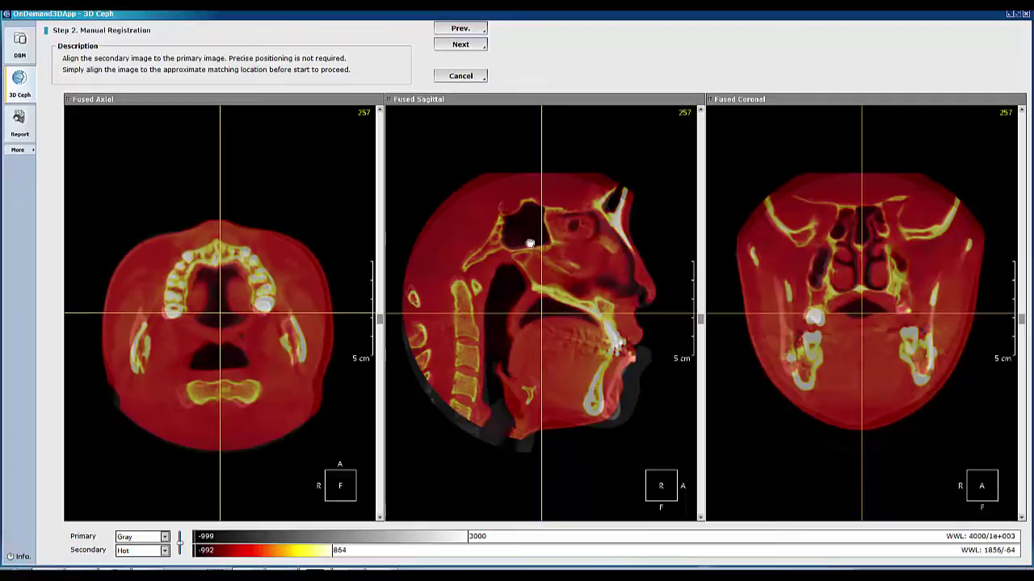
click(472, 47)
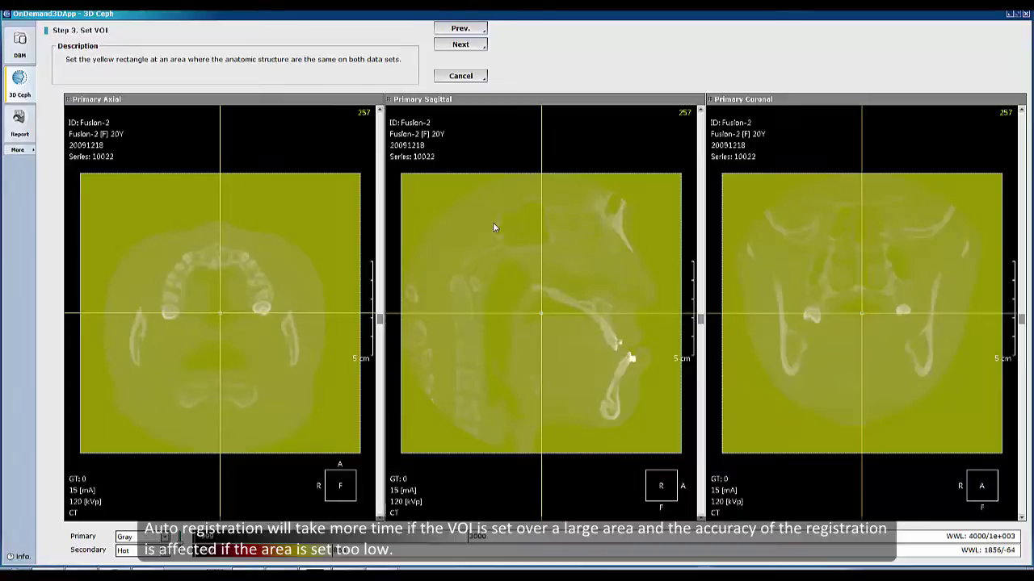
Step: Shrink the sagittal VOI box: lower its top, raise its bottom above the palate, narrow front and back
click(512, 173)
drag(510, 188, 509, 194)
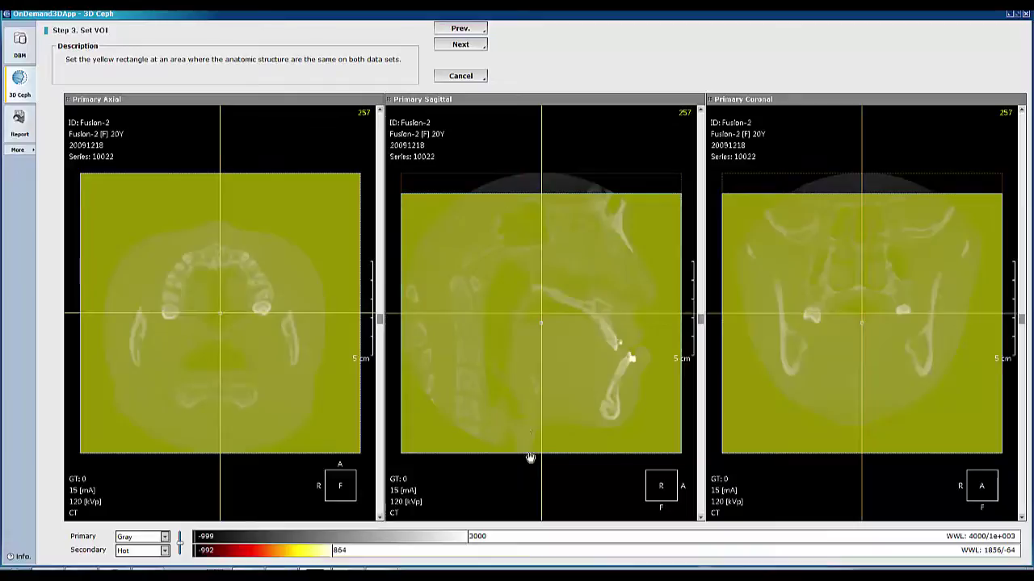
drag(529, 454, 543, 273)
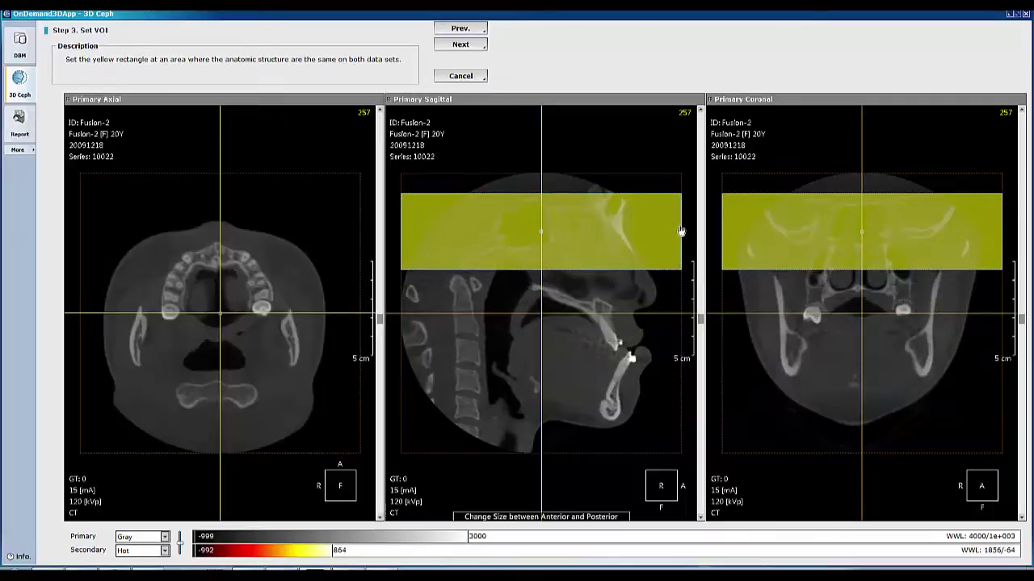
drag(681, 231, 583, 234)
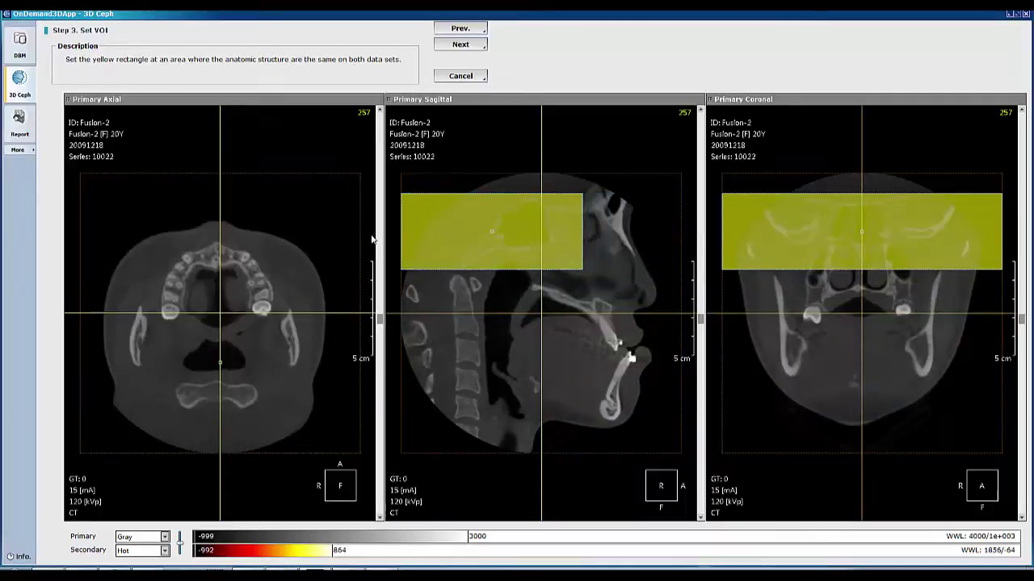
drag(402, 232, 464, 235)
drag(379, 319, 378, 236)
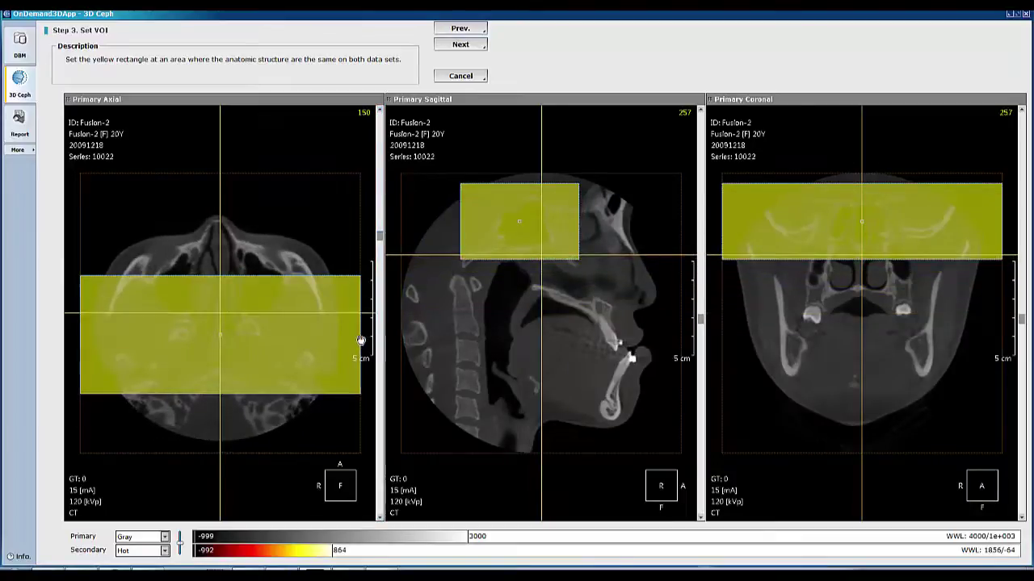
Step: Narrow the axial VOI from both sides, raise its bottom edge, and run automatic registration
drag(360, 342, 279, 336)
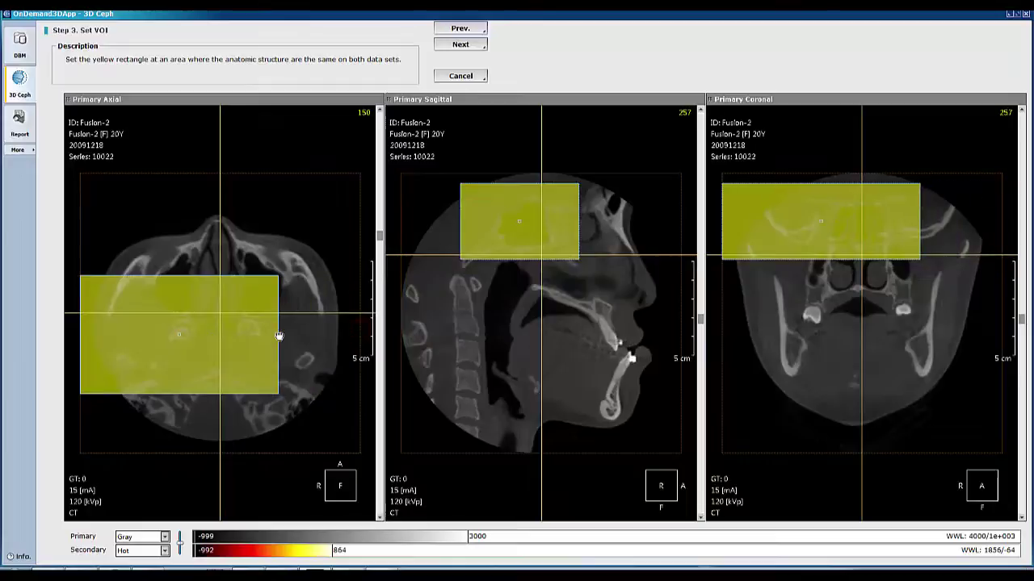
drag(84, 339, 162, 342)
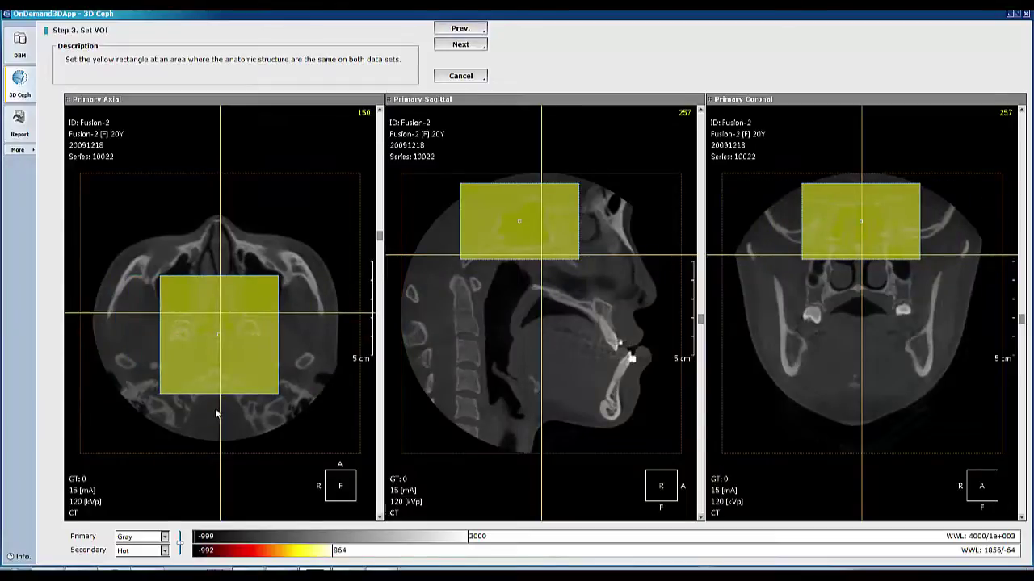
drag(215, 392, 214, 375)
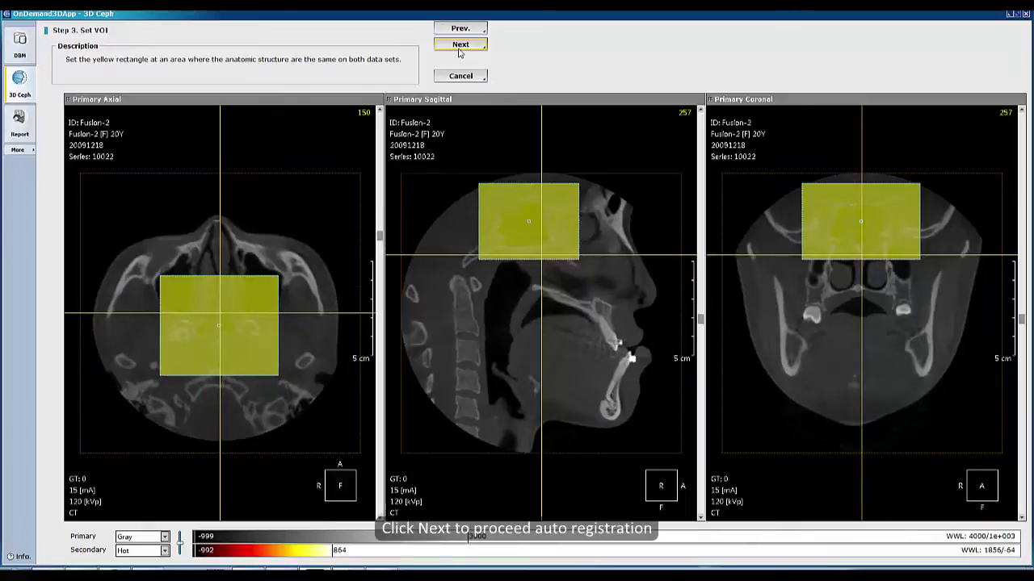
click(459, 47)
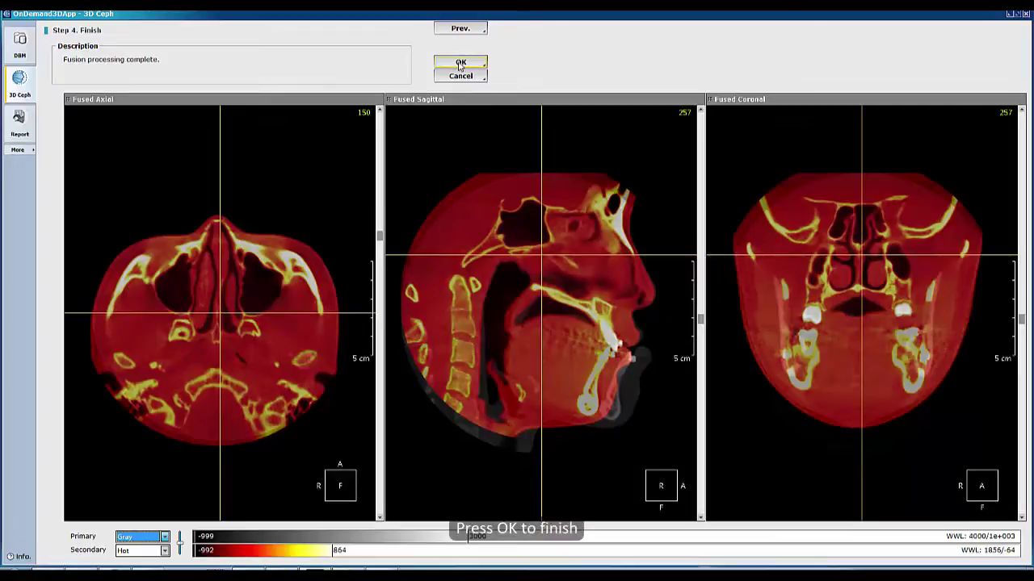
Step: Accept the completed fusion and return to the main 3D Ceph layout
click(461, 64)
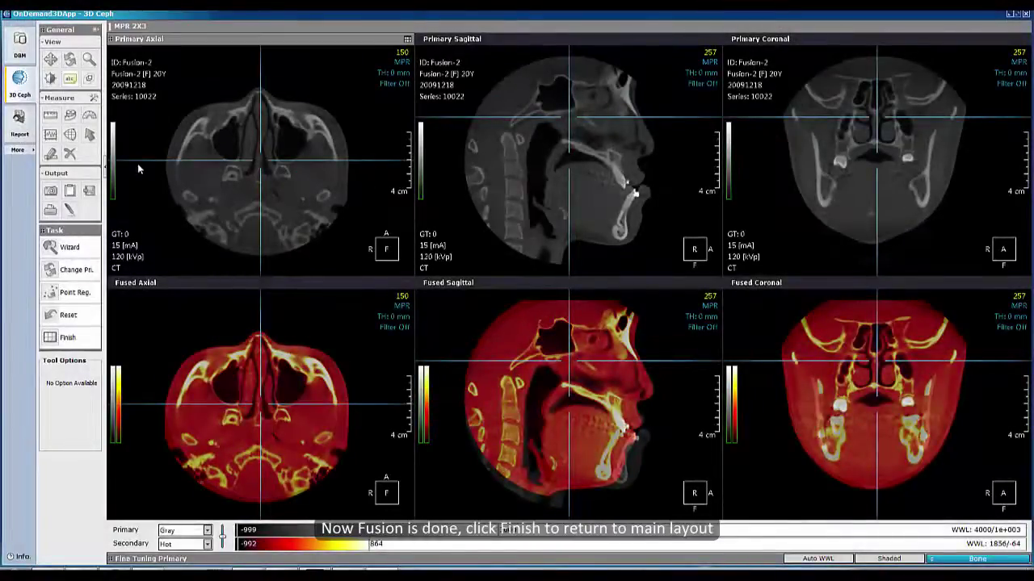
click(84, 340)
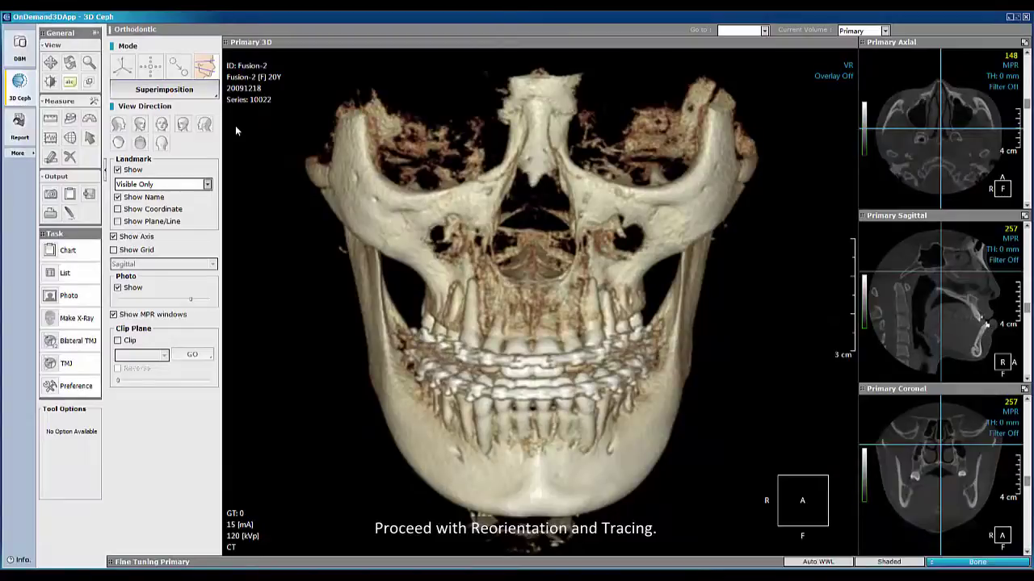
Step: Enter reorientation mode and choose the FH plane based method
click(121, 66)
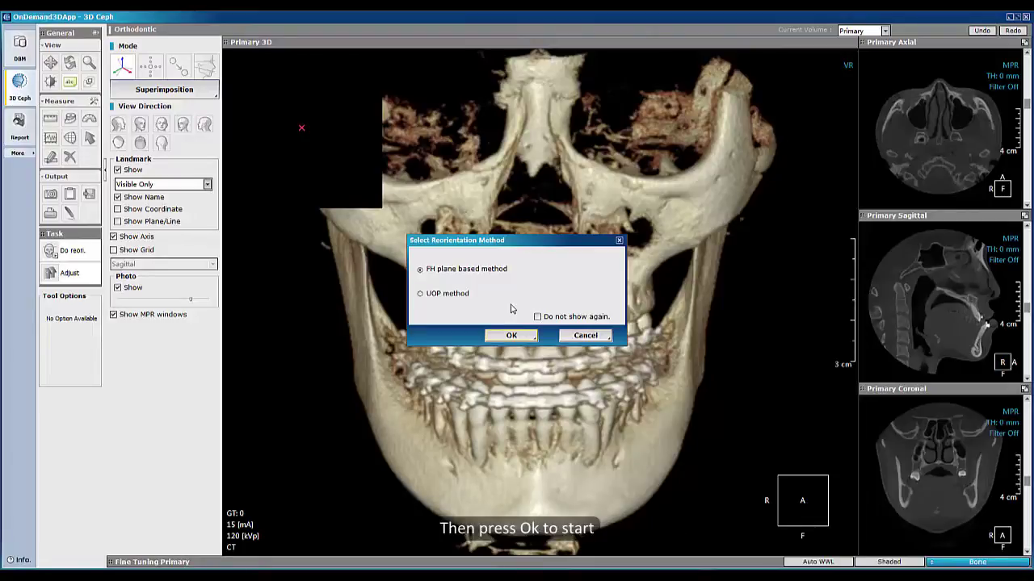
click(514, 335)
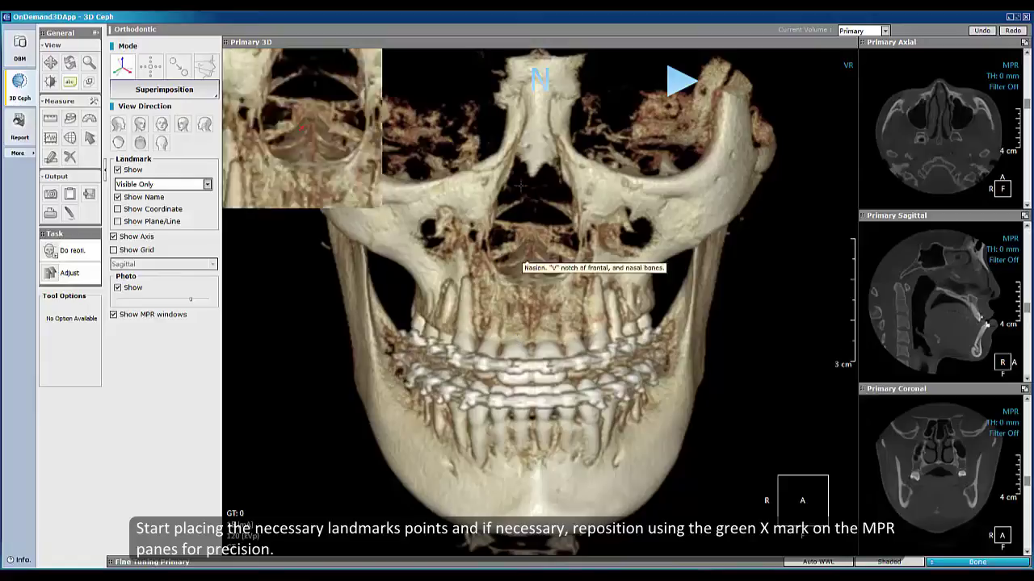
Step: Place Nasion, left and right Orbitale, and right Porion landmarks on the 3D skull
click(539, 89)
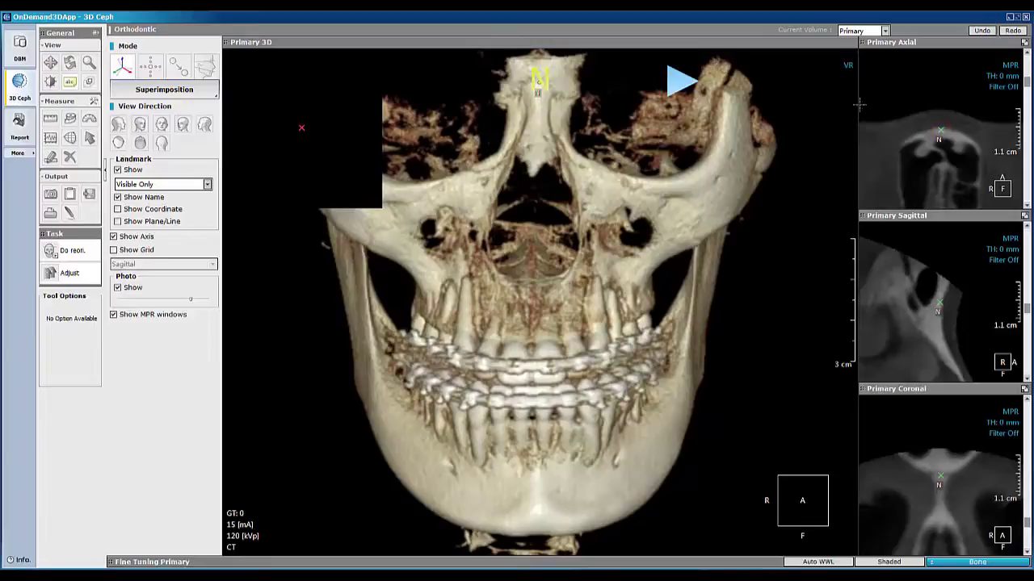
click(679, 85)
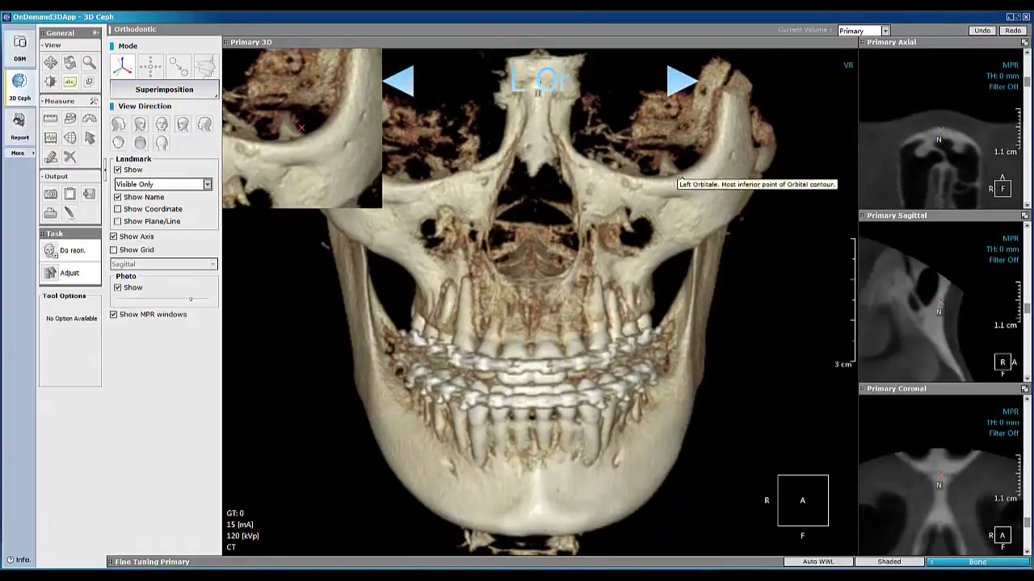
click(660, 179)
click(677, 84)
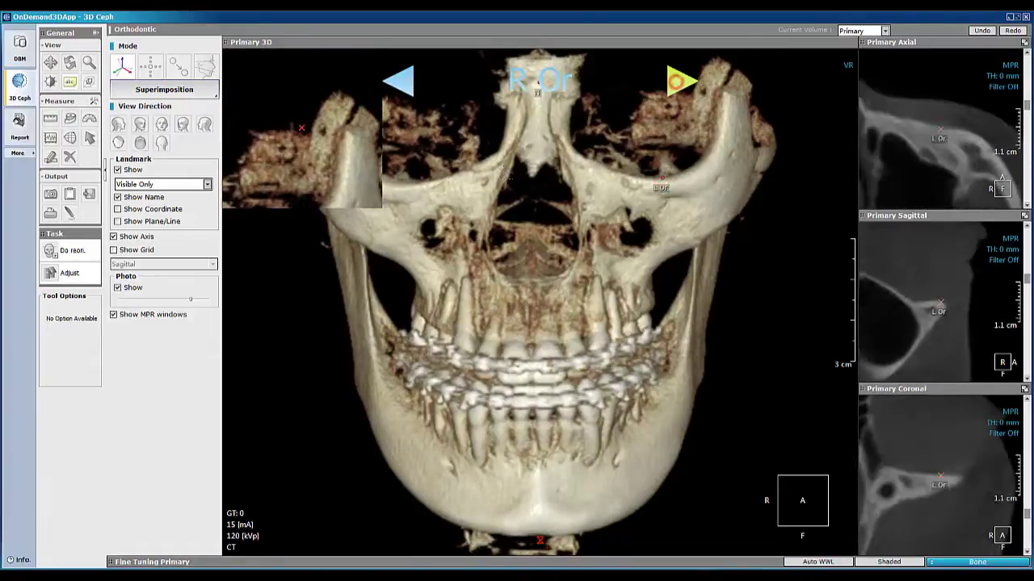
click(393, 184)
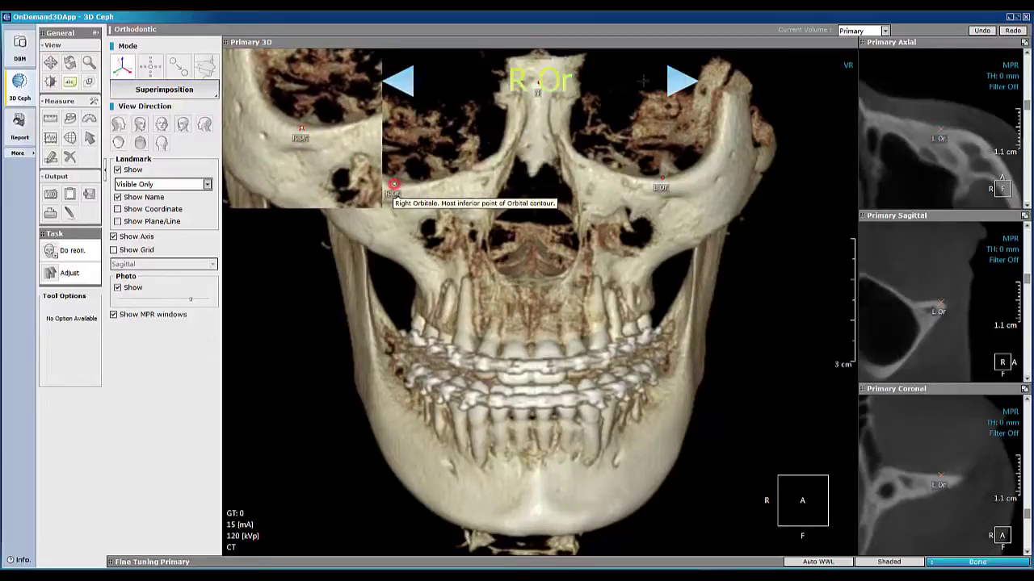
click(679, 84)
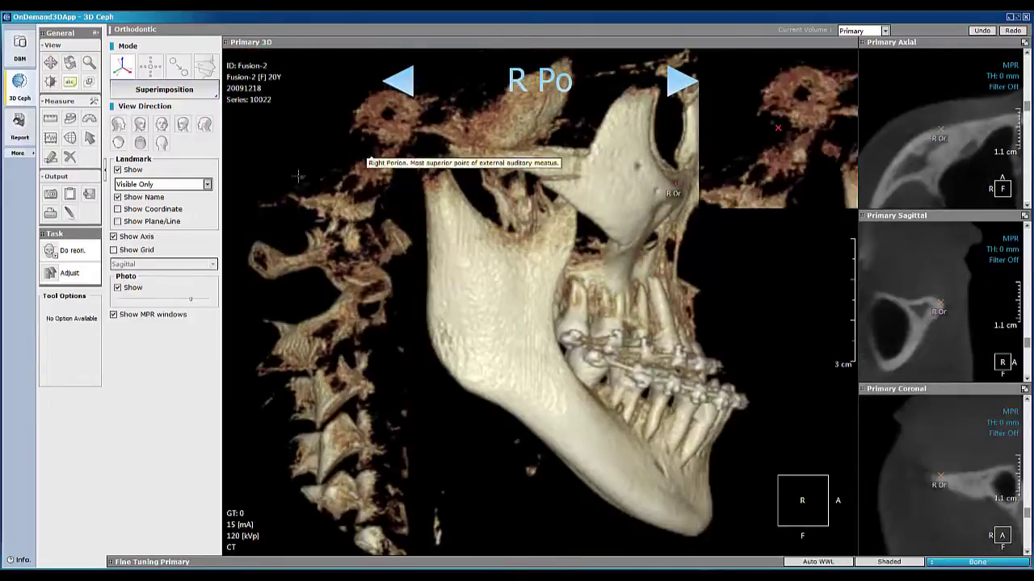
click(291, 195)
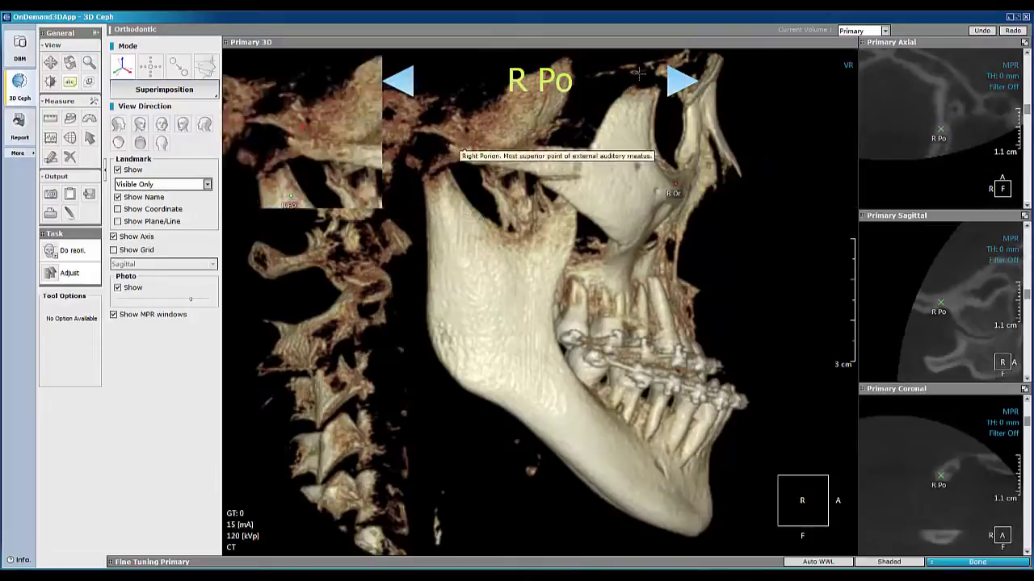
click(677, 83)
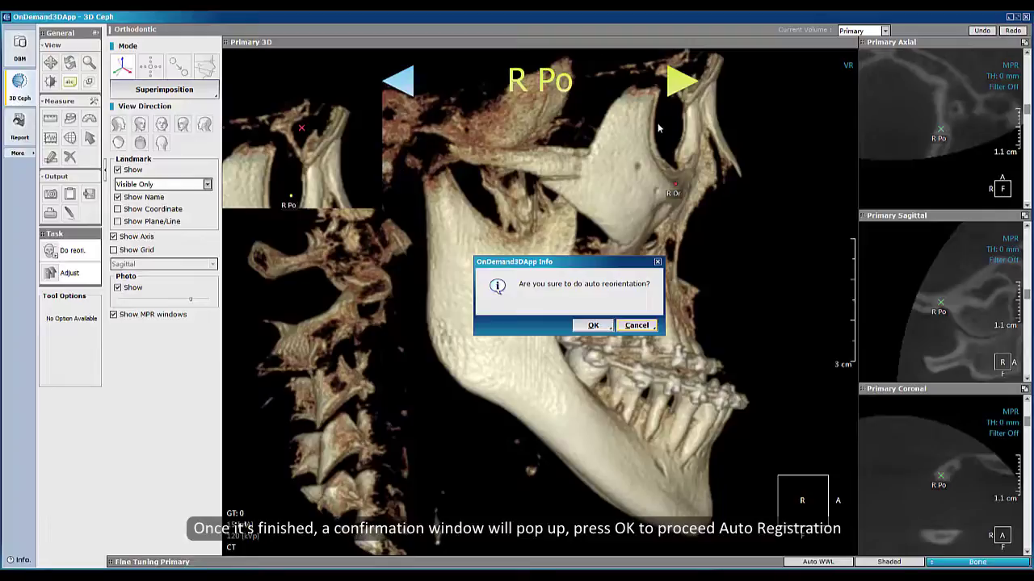
Step: Confirm auto reorientation, bringing up the Adjust orientation panel with all values at 0.00
click(590, 327)
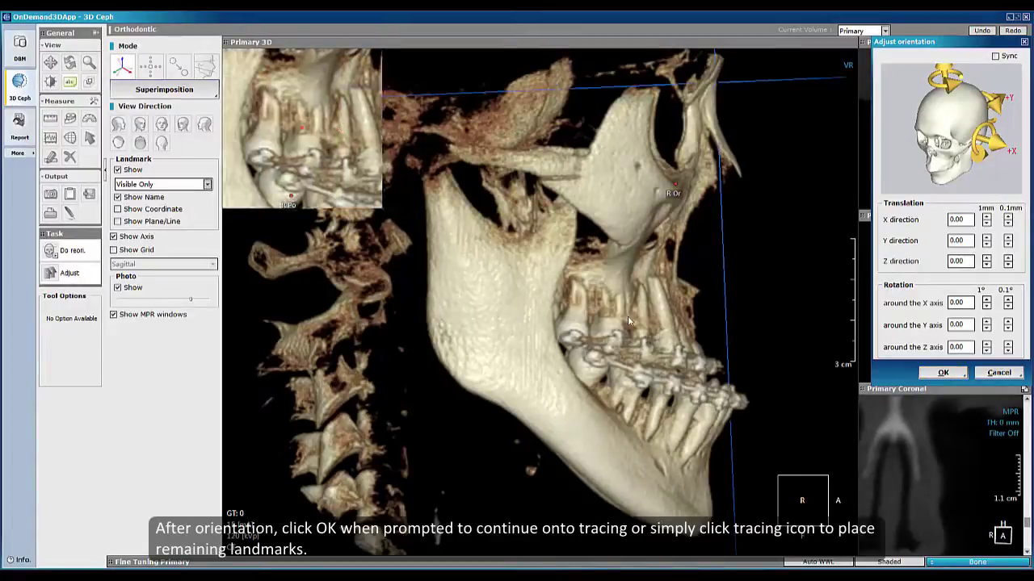
Step: In tracing mode, place Sella at sella turcica and left Porion atop the ear canal
click(158, 73)
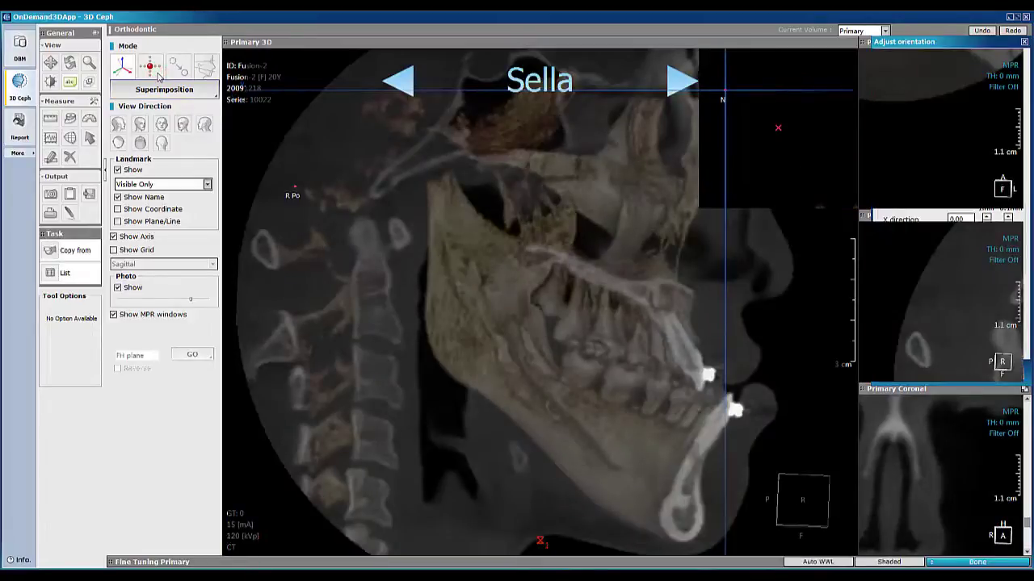
click(488, 60)
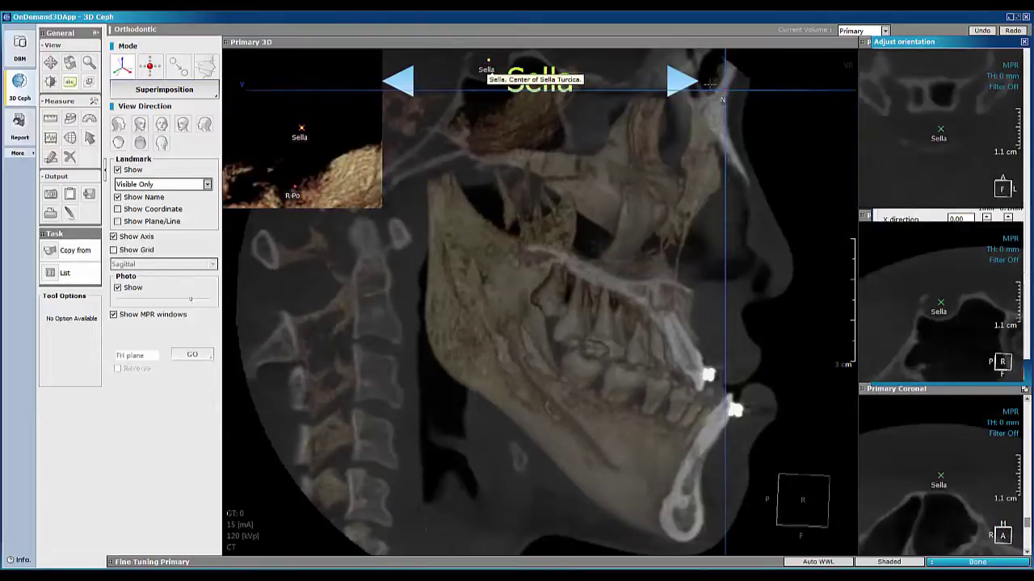
click(678, 84)
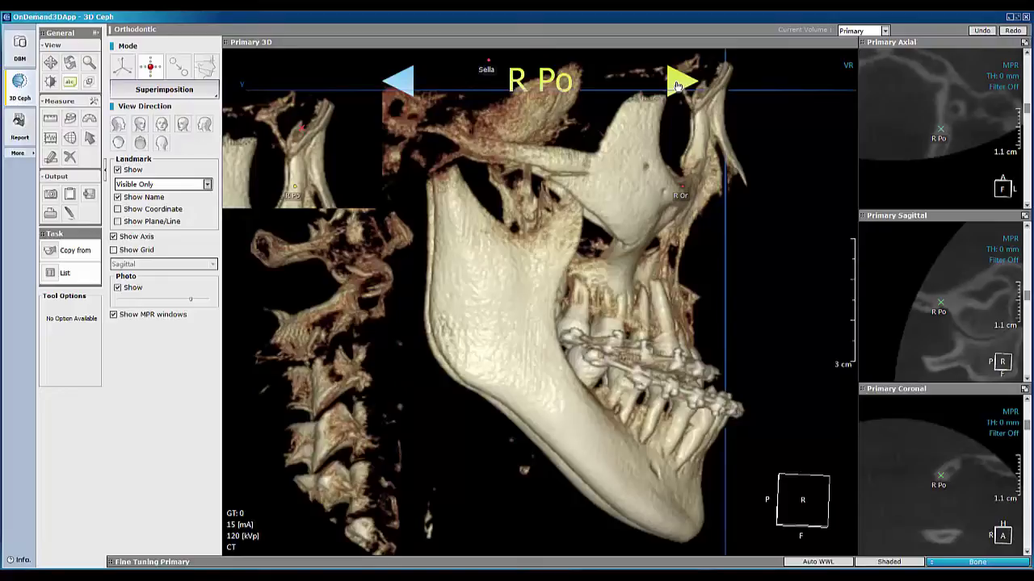
click(678, 84)
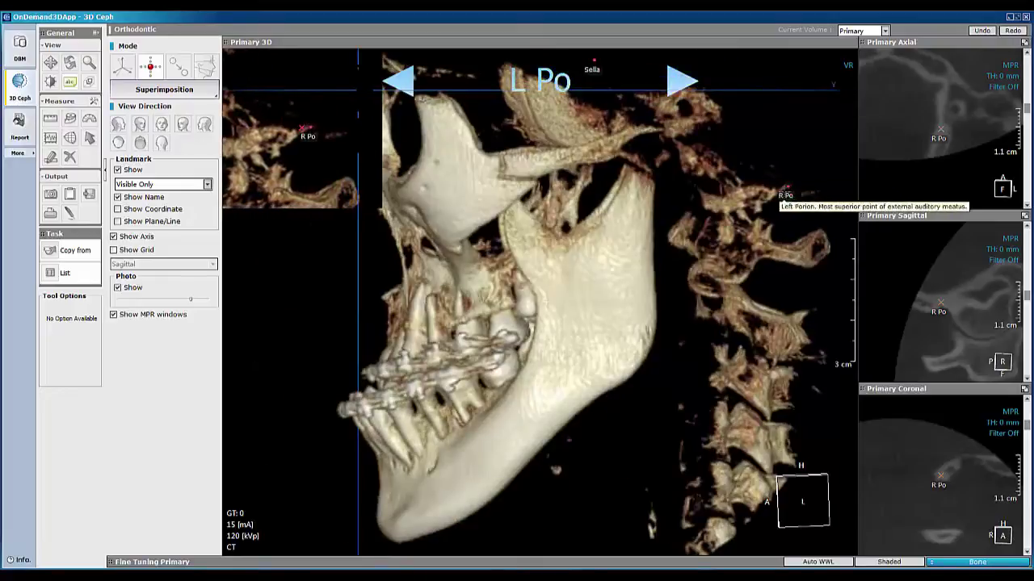
click(785, 191)
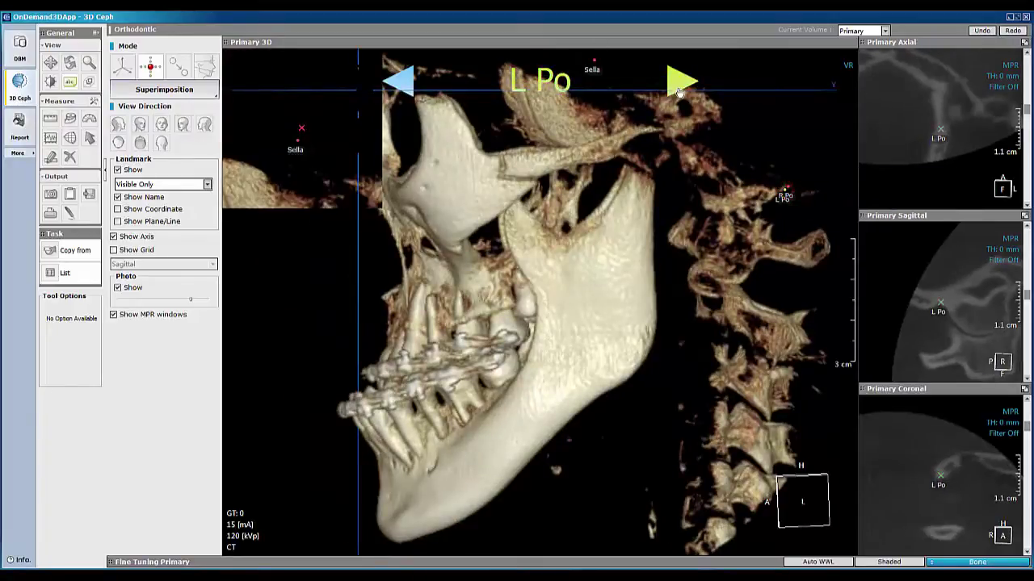
Step: Skip the already placed porion and orbitale points and place Basion on the skull base
click(678, 84)
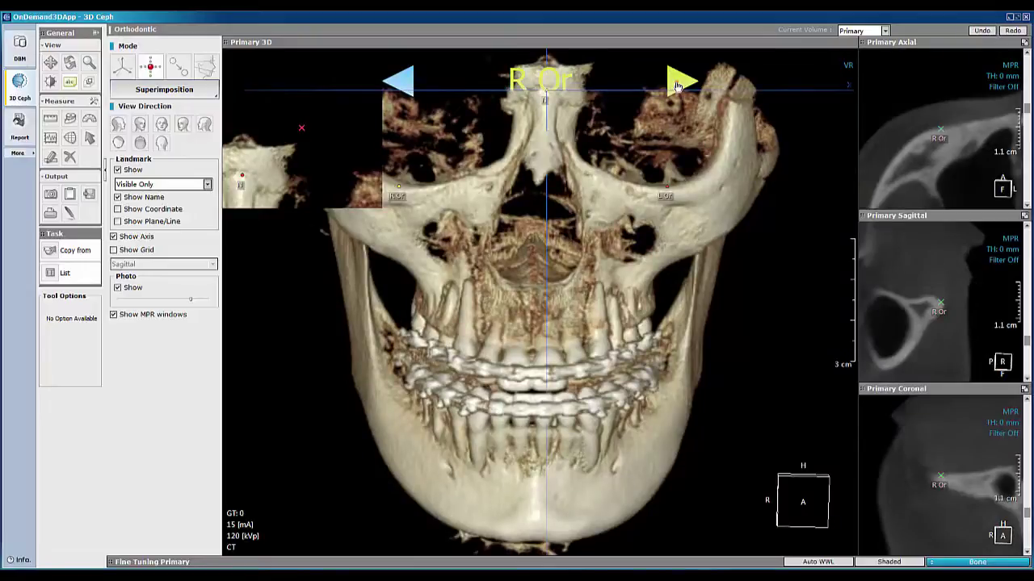
click(678, 84)
click(678, 82)
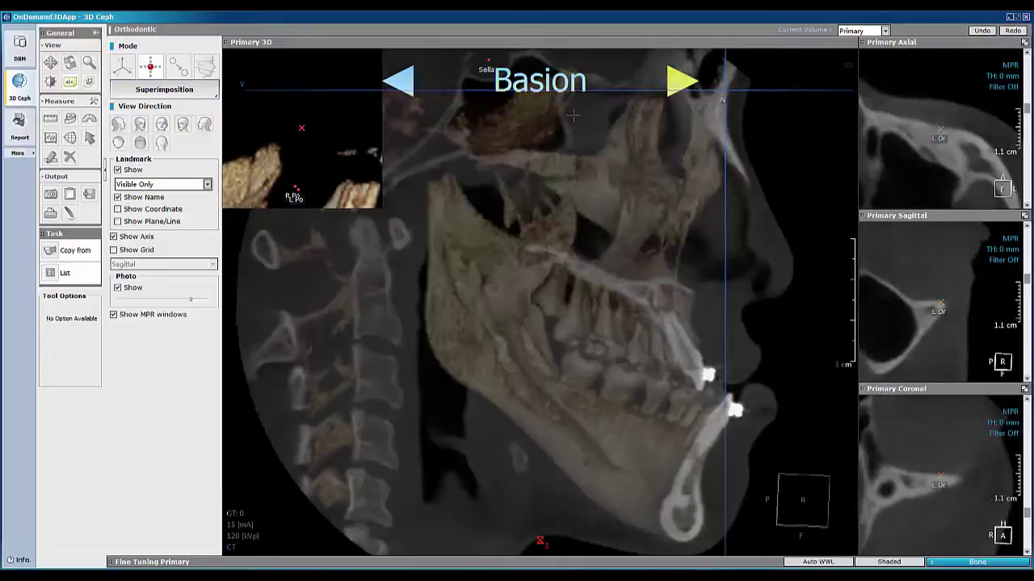
click(365, 210)
click(680, 81)
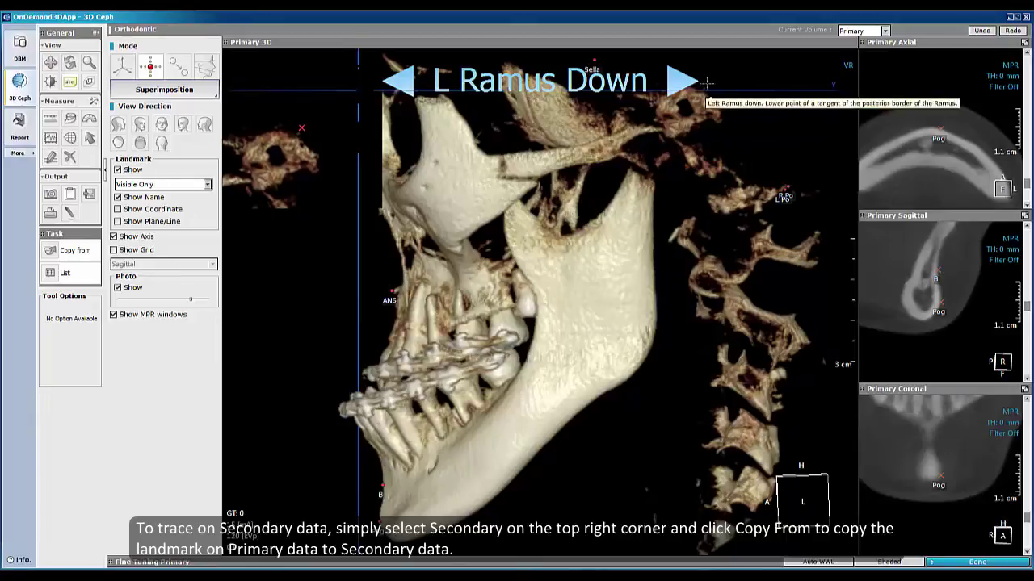
Step: Make Secondary the current volume and copy all eleven landmarks, N through Pog, onto it
click(884, 31)
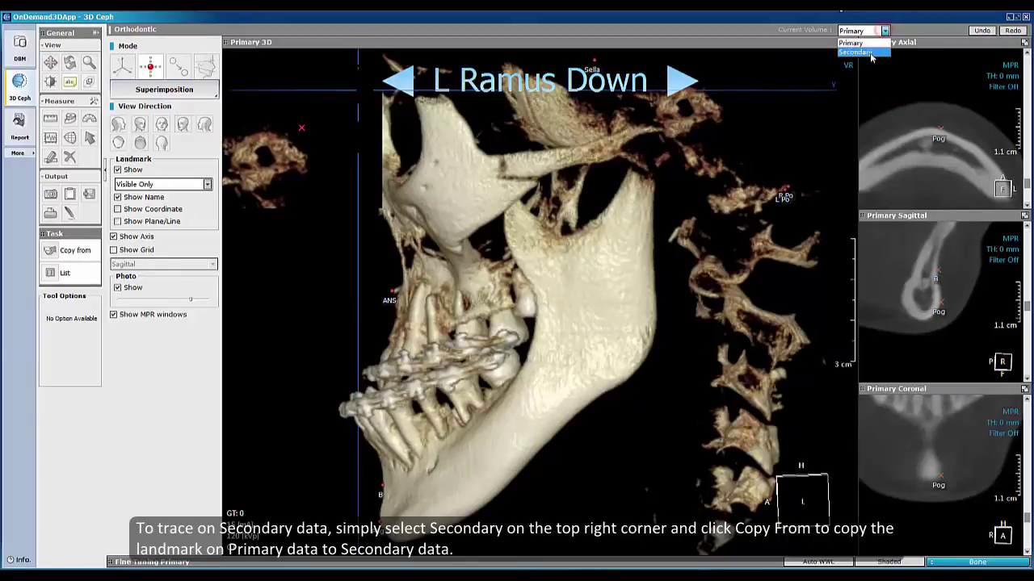
click(858, 39)
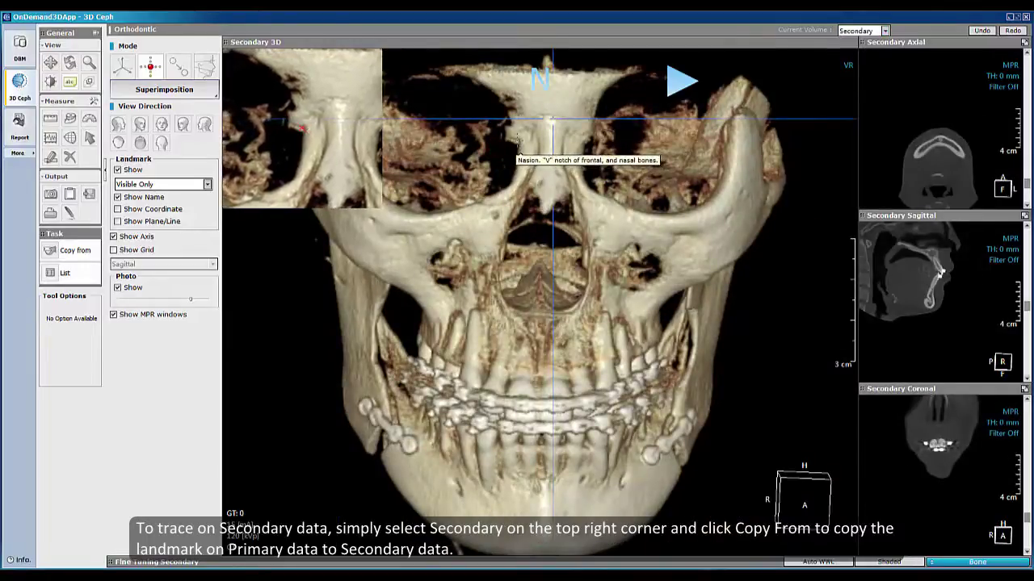
click(64, 251)
click(346, 206)
click(345, 217)
click(353, 409)
click(521, 282)
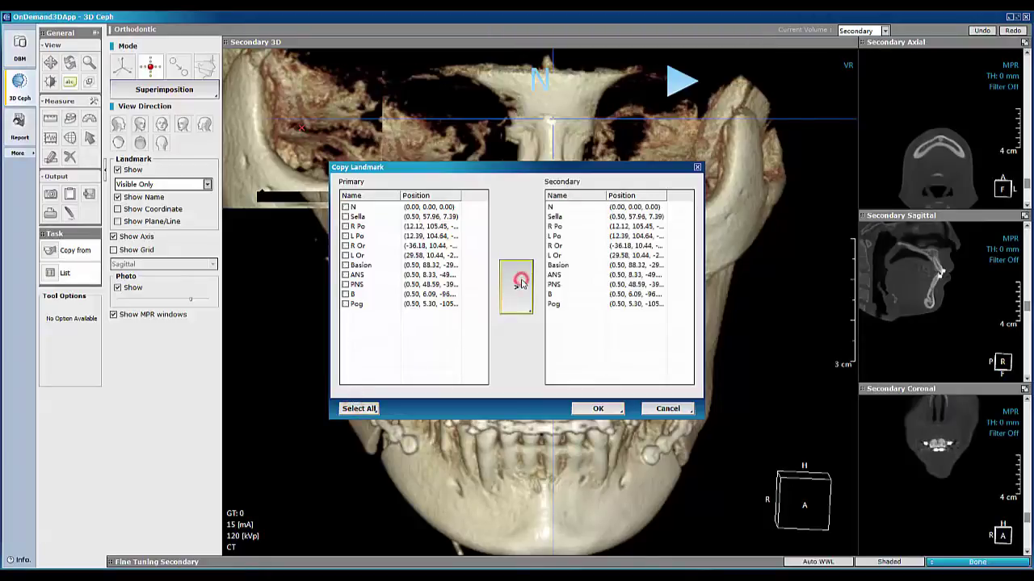
click(598, 408)
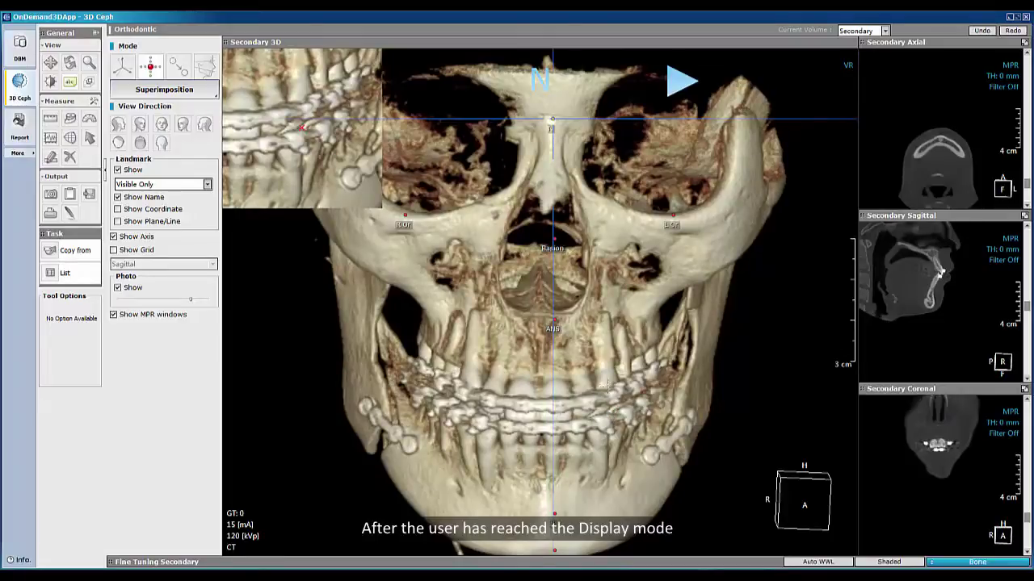
Step: Switch to analysis mode and set the current volume to Fused
click(205, 68)
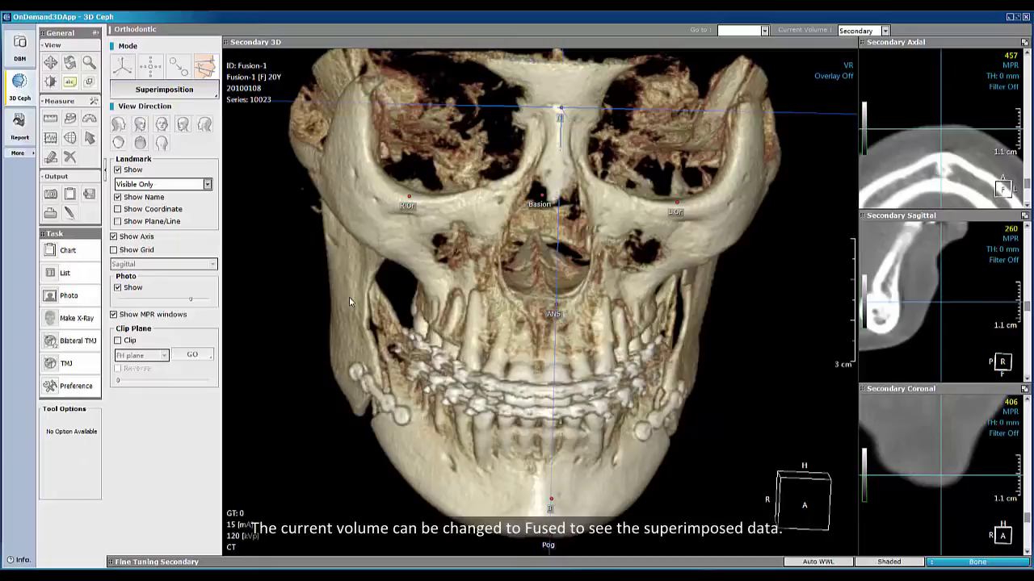
click(885, 30)
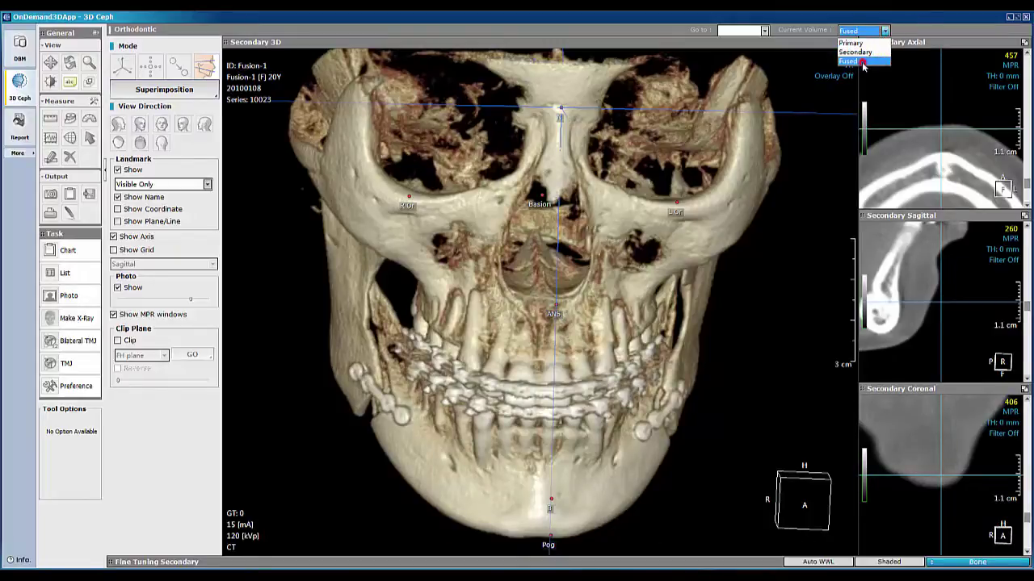
click(863, 63)
Step: Turn the fused skull to both oblique views, then to a lateral view
click(141, 124)
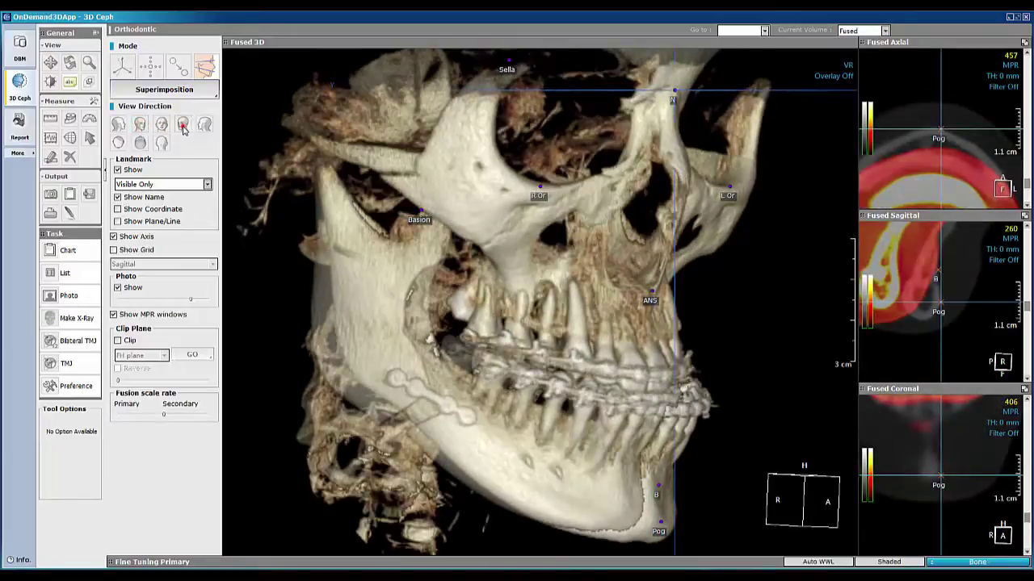
click(183, 125)
click(204, 125)
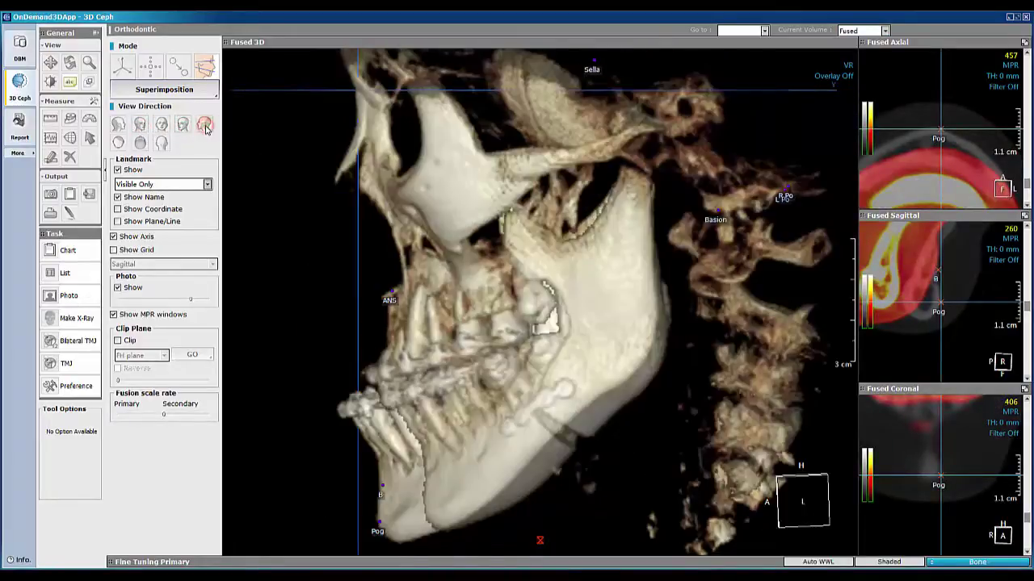